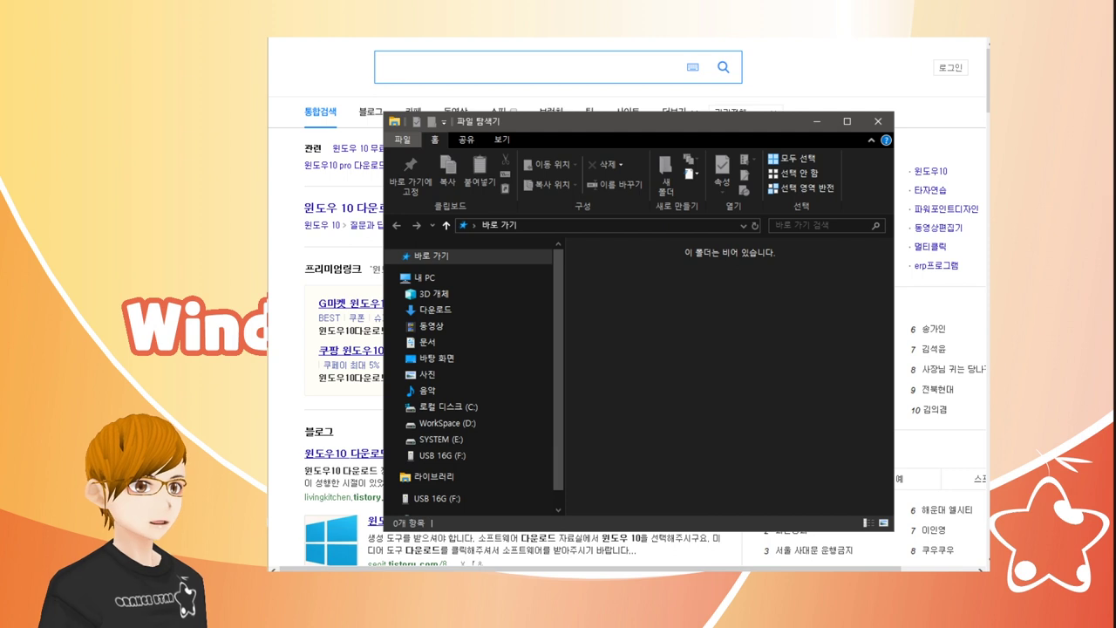
- Open the format settings for the USB 16G (F:) drive under 내 PC, with the whole dialog in view
click(425, 277)
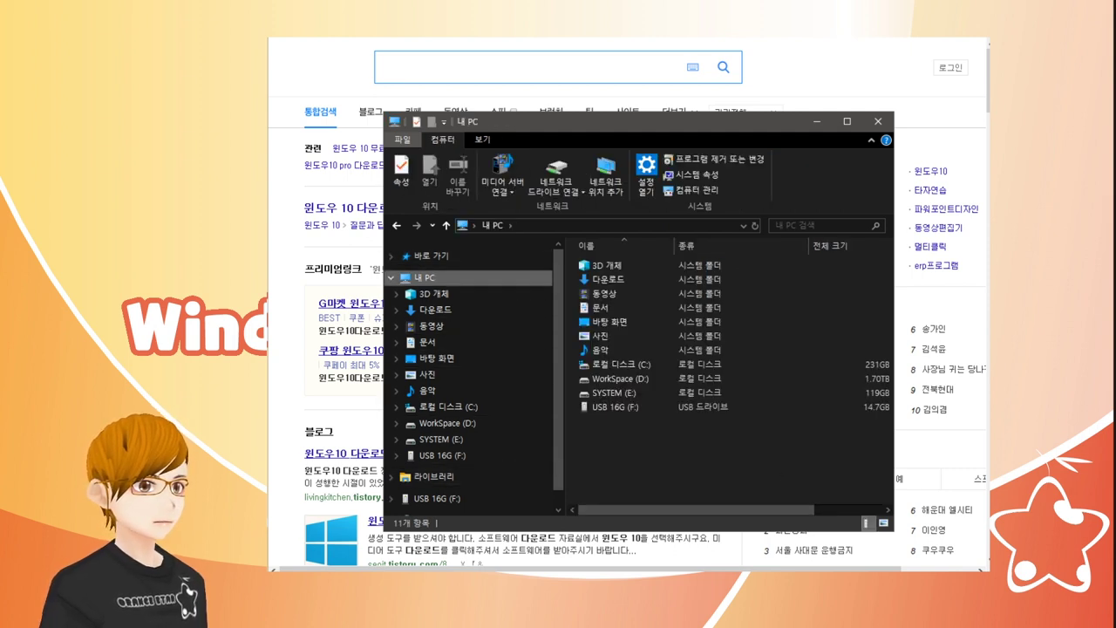
click(621, 407)
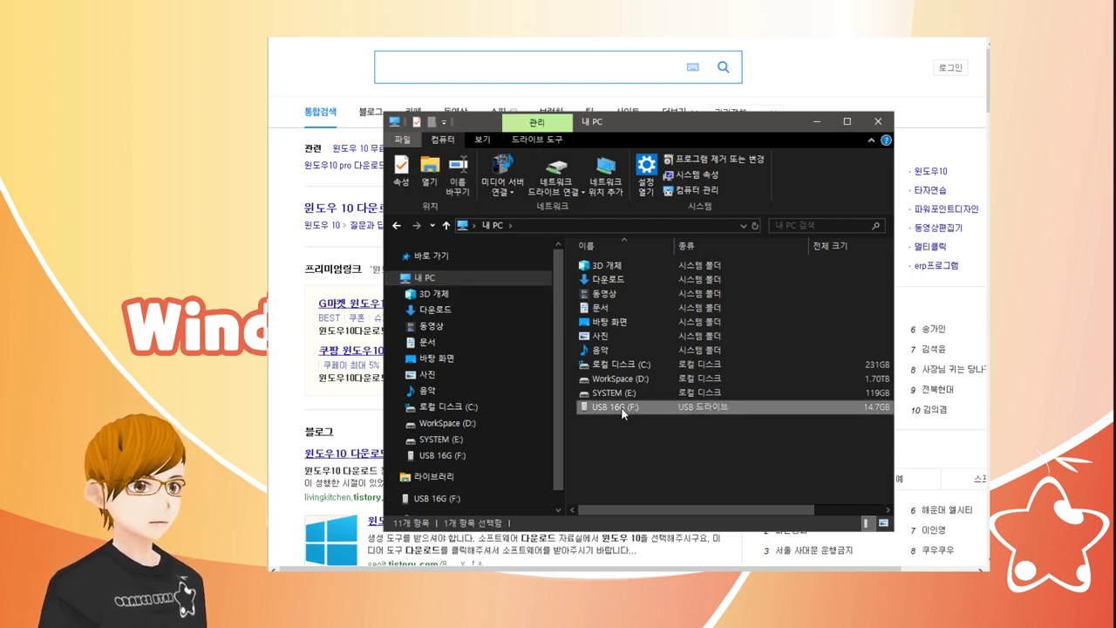
right_click(623, 412)
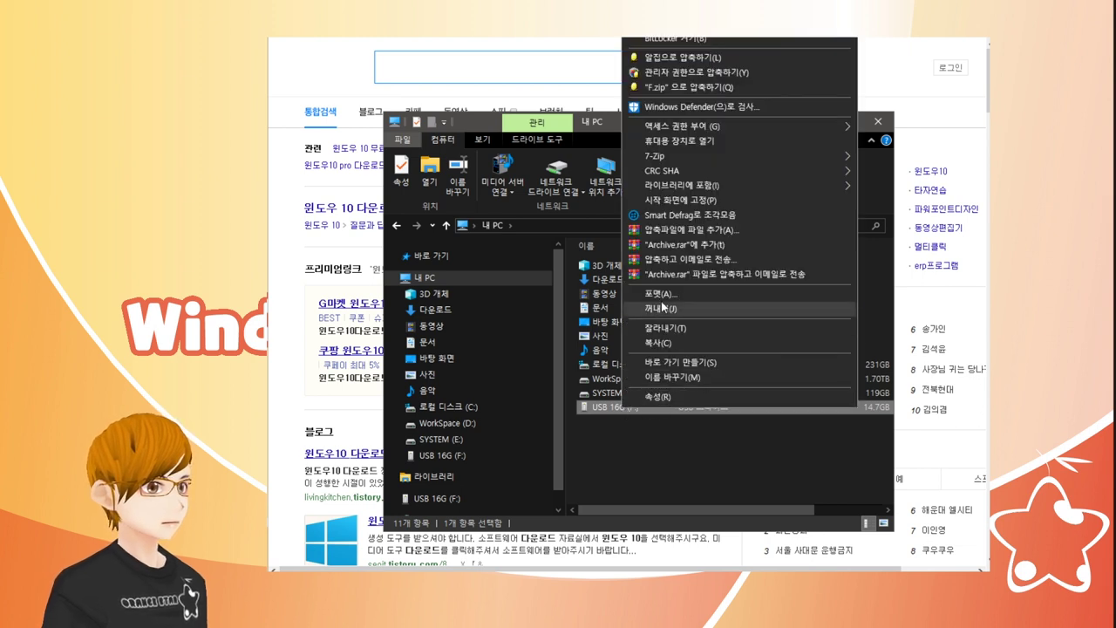
click(658, 295)
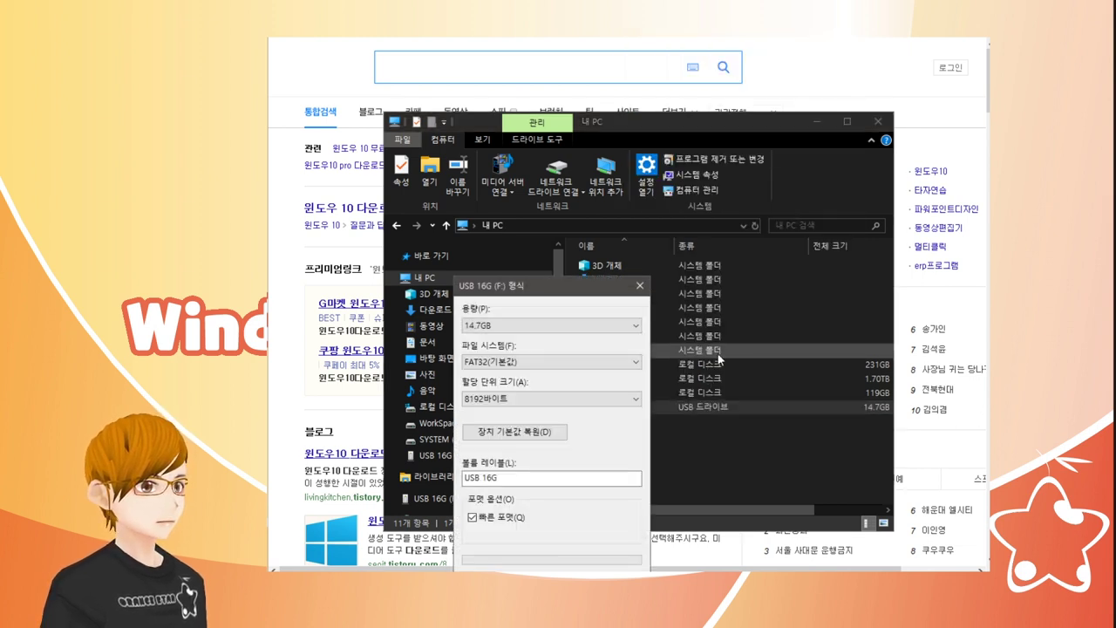
drag(578, 295, 643, 164)
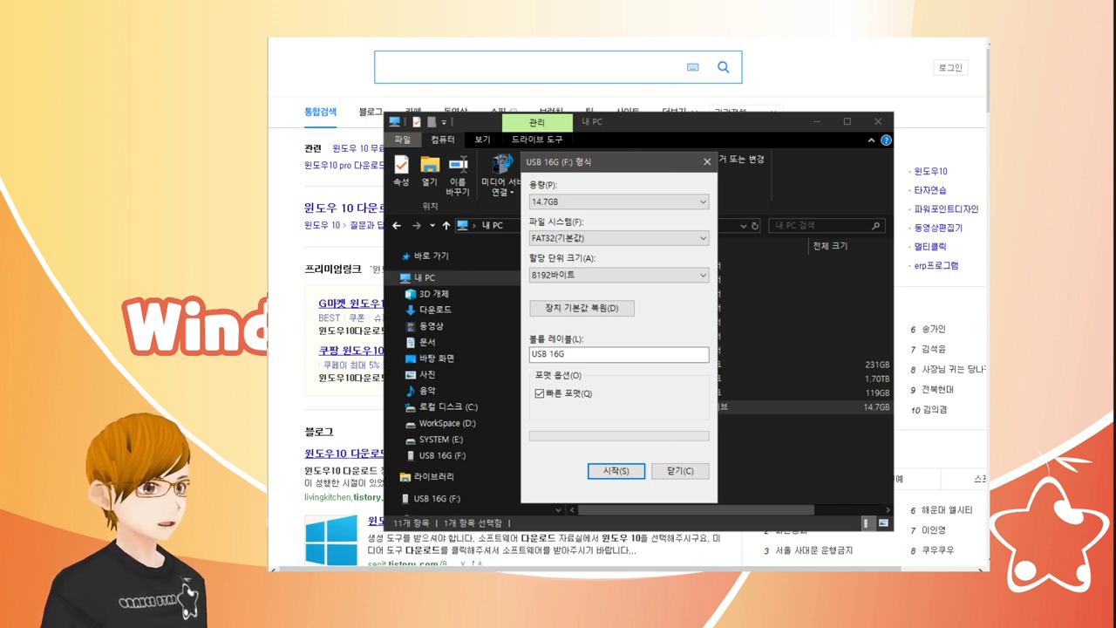
- Quick-format the USB 16G (F:) drive as FAT32 with the default settings, and close the format dialog and File Explorer
key(Return)
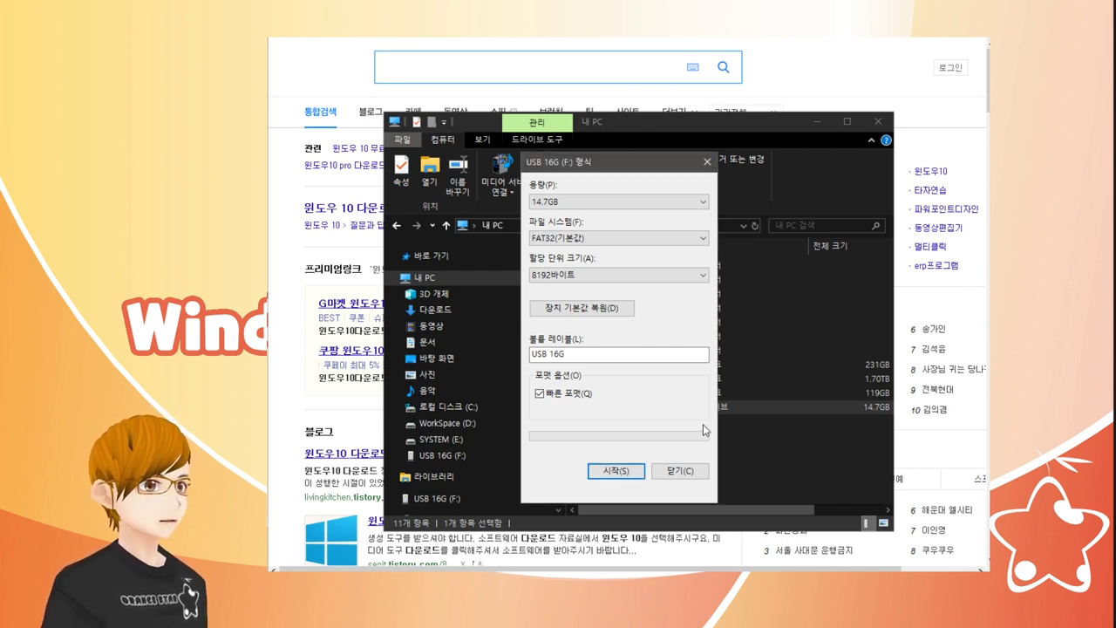
click(617, 472)
click(633, 297)
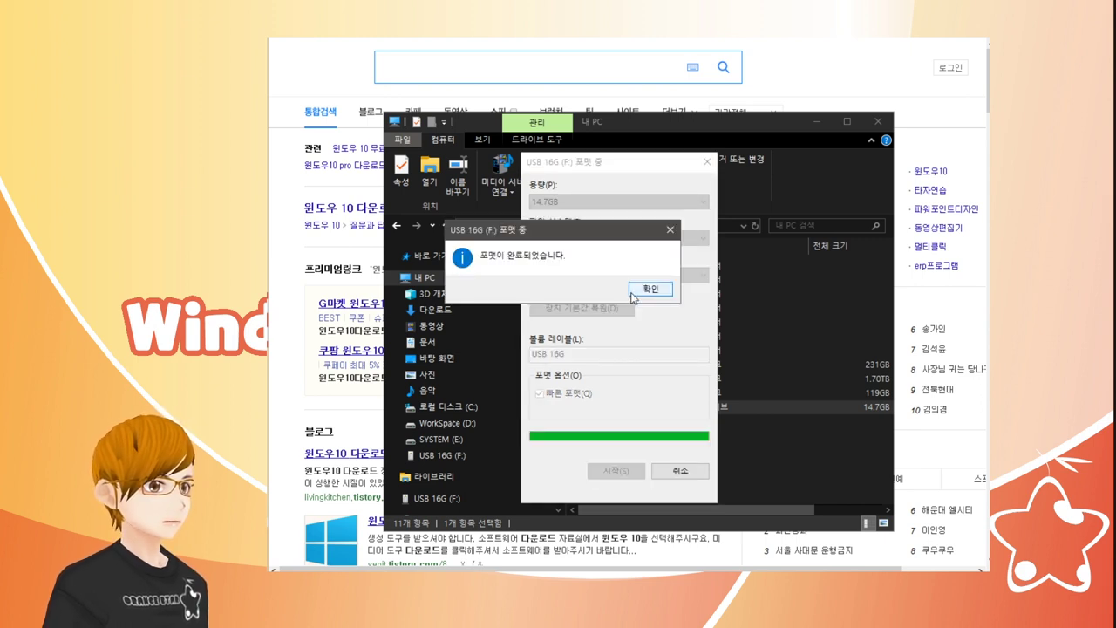
click(650, 289)
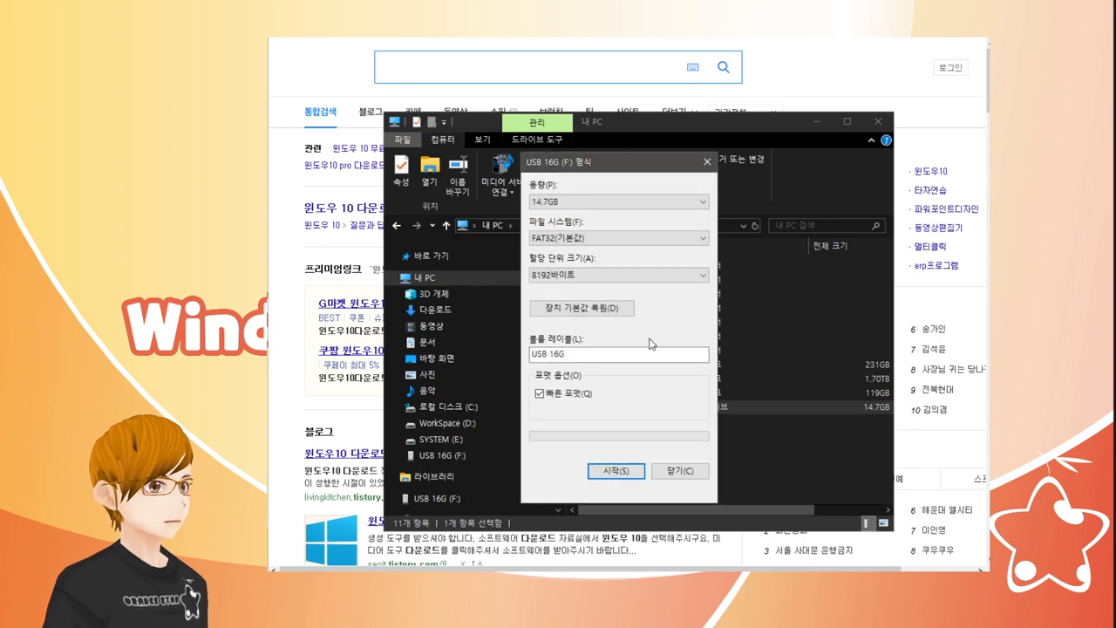
click(677, 472)
click(878, 122)
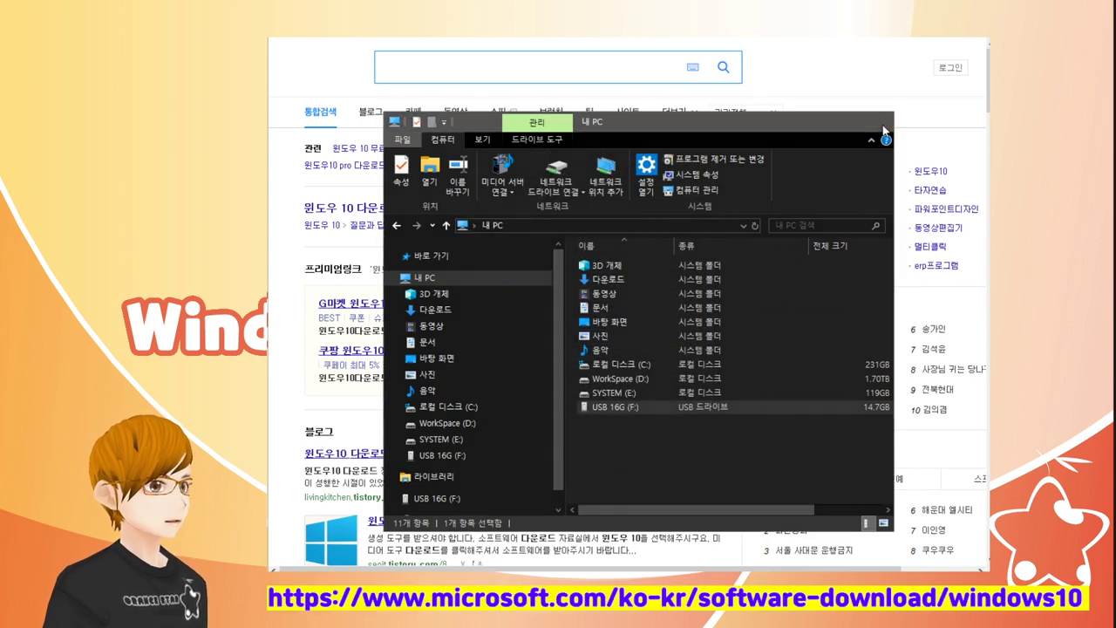
- Search the web for "윈도우10 다운로드" and open Microsoft's Windows 10 download page
click(419, 68)
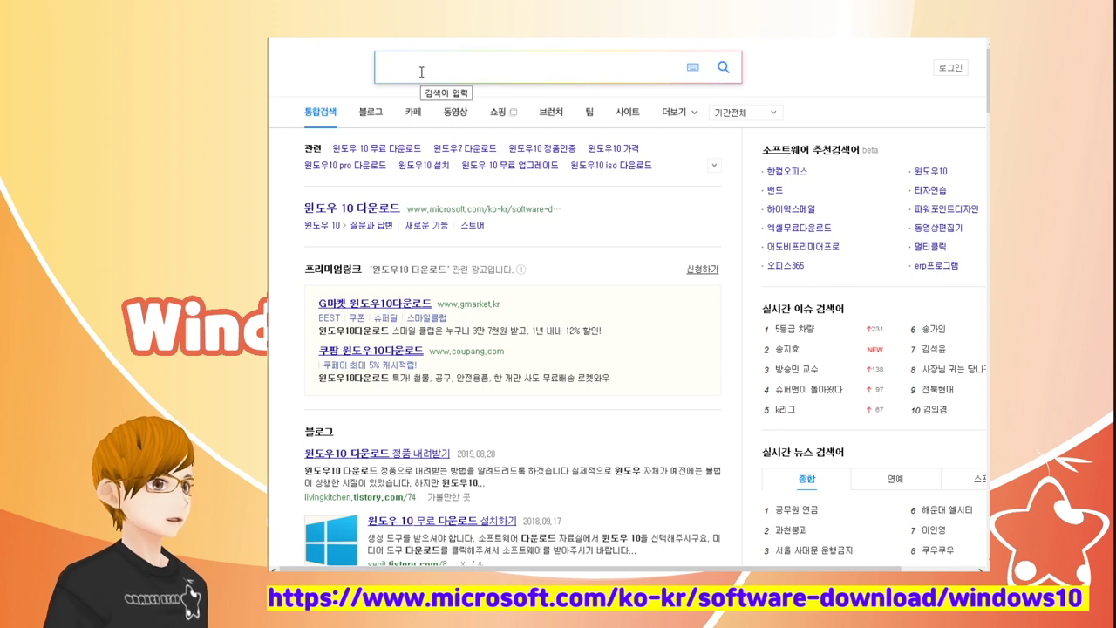
text(윈도우)
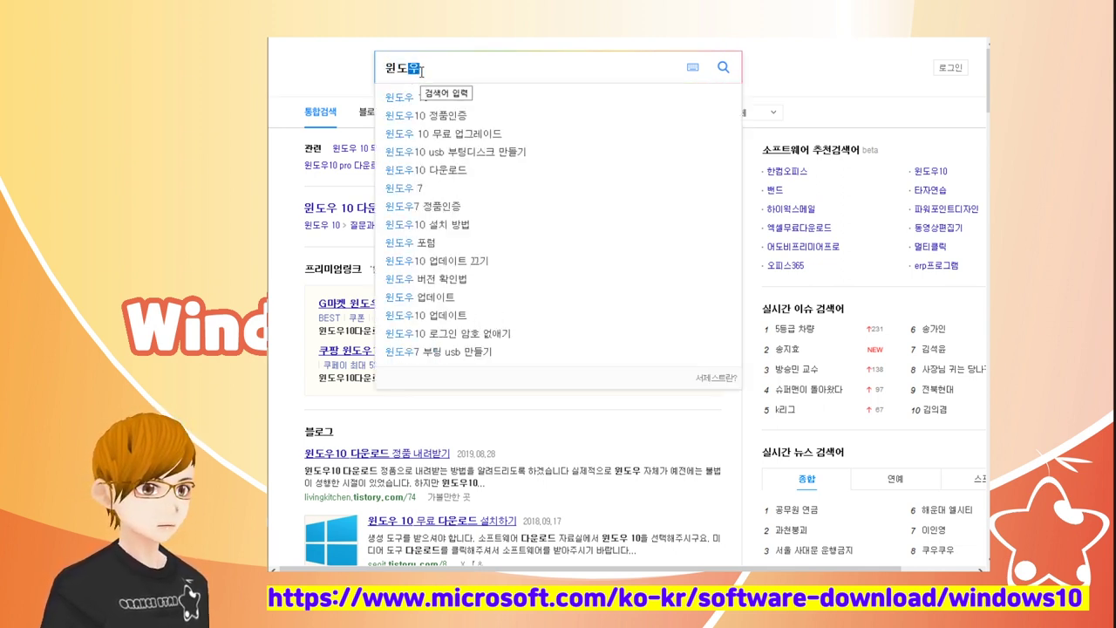
text(10 ㄷ다운로드)
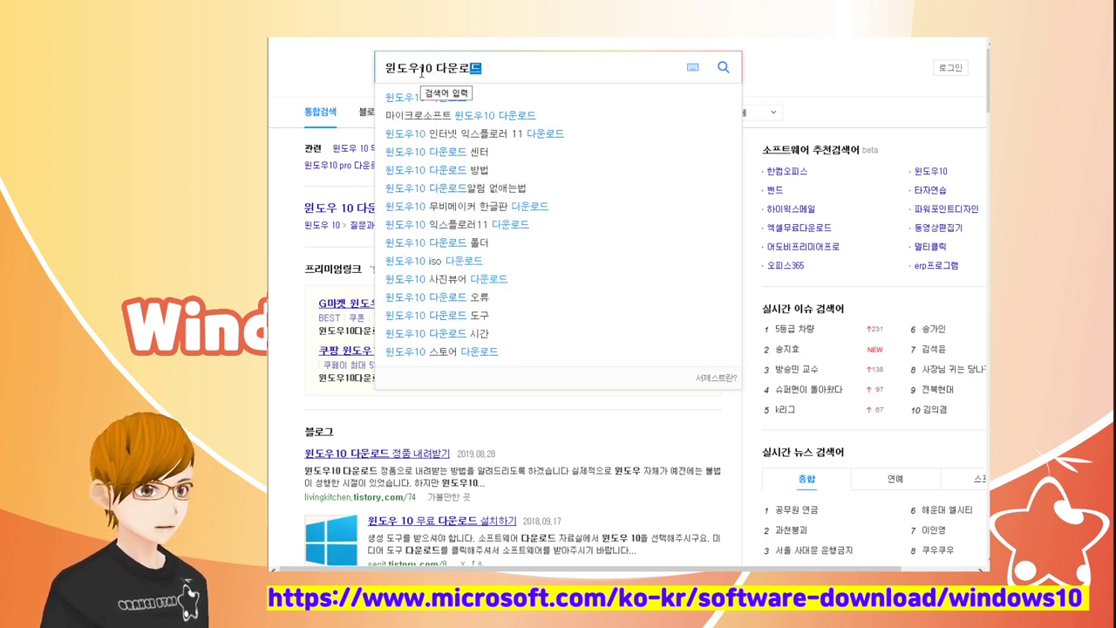
key(Return)
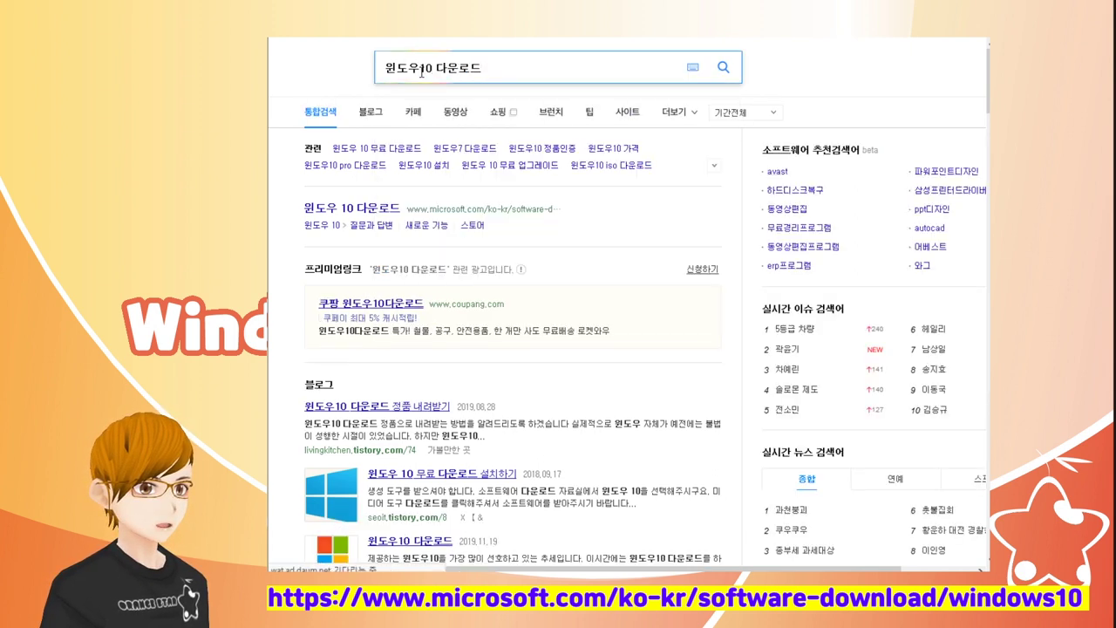
click(437, 214)
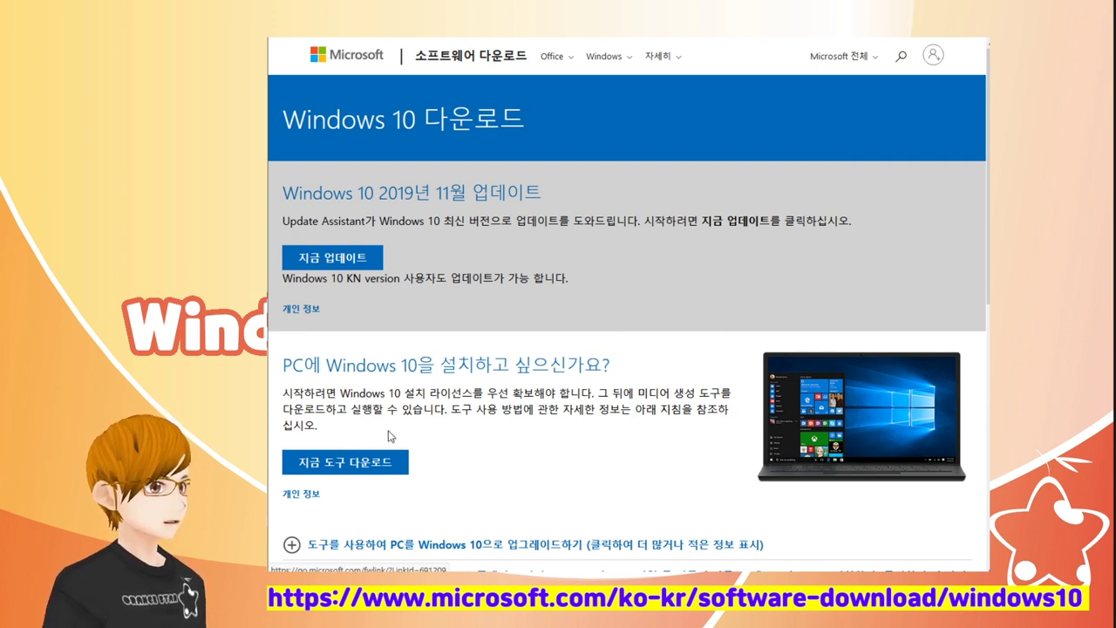
- Download MediaCreationTool1909.exe from the Microsoft page and run it from the Downloads folder
click(349, 462)
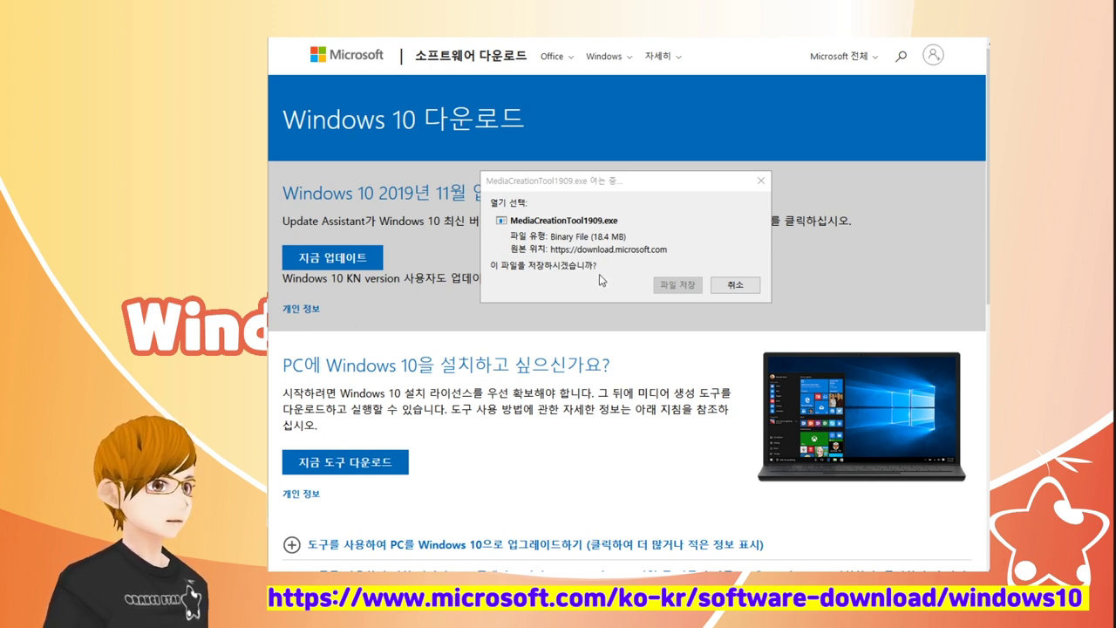
click(672, 286)
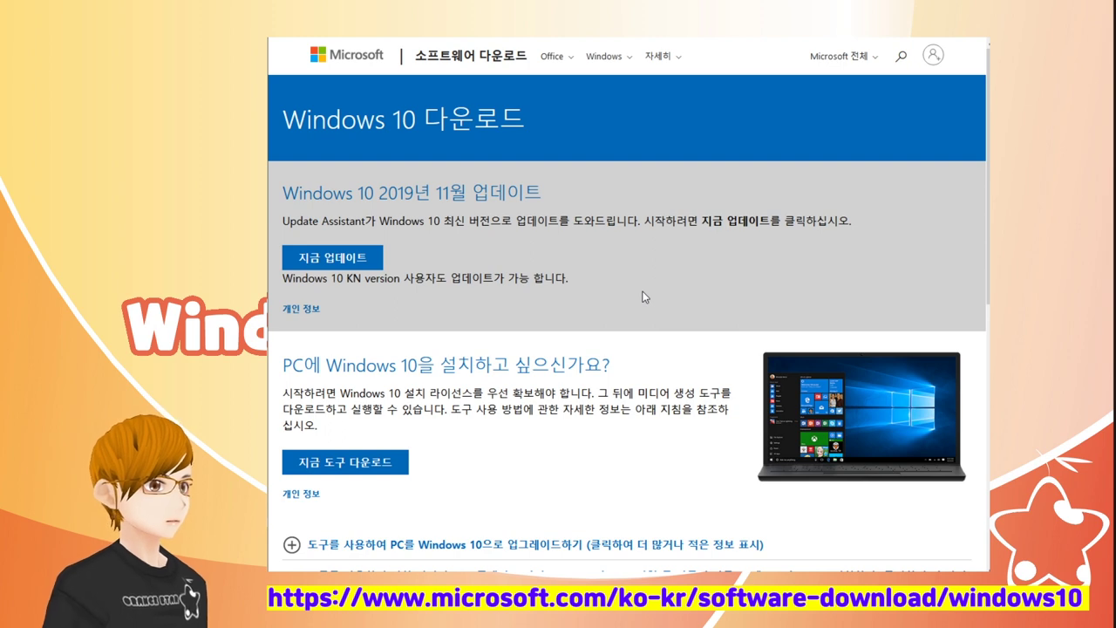
key(super+e)
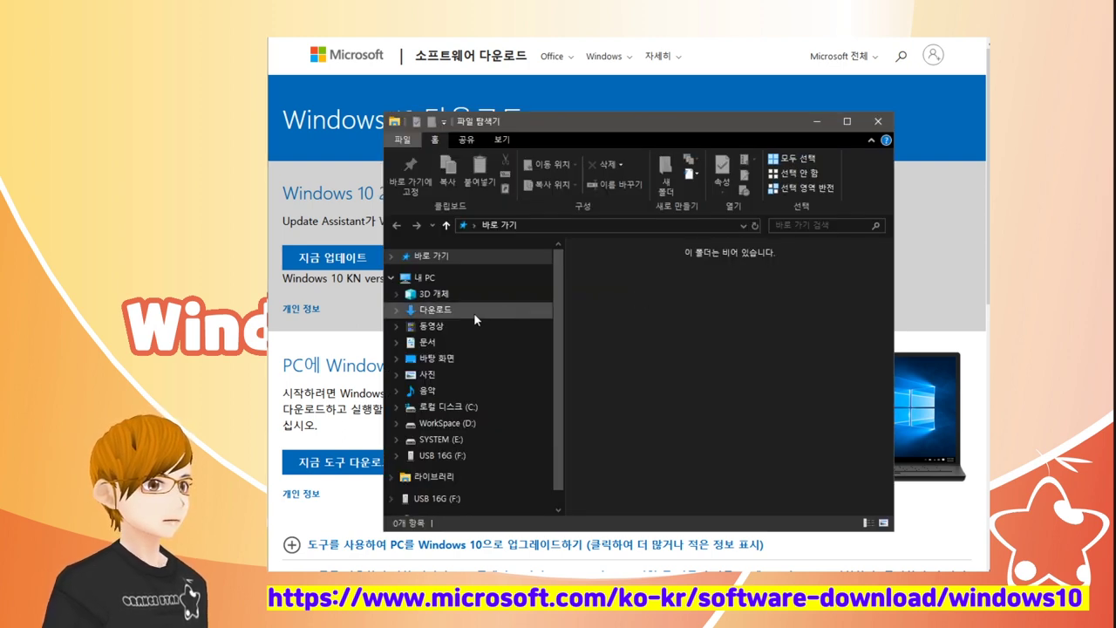
click(473, 312)
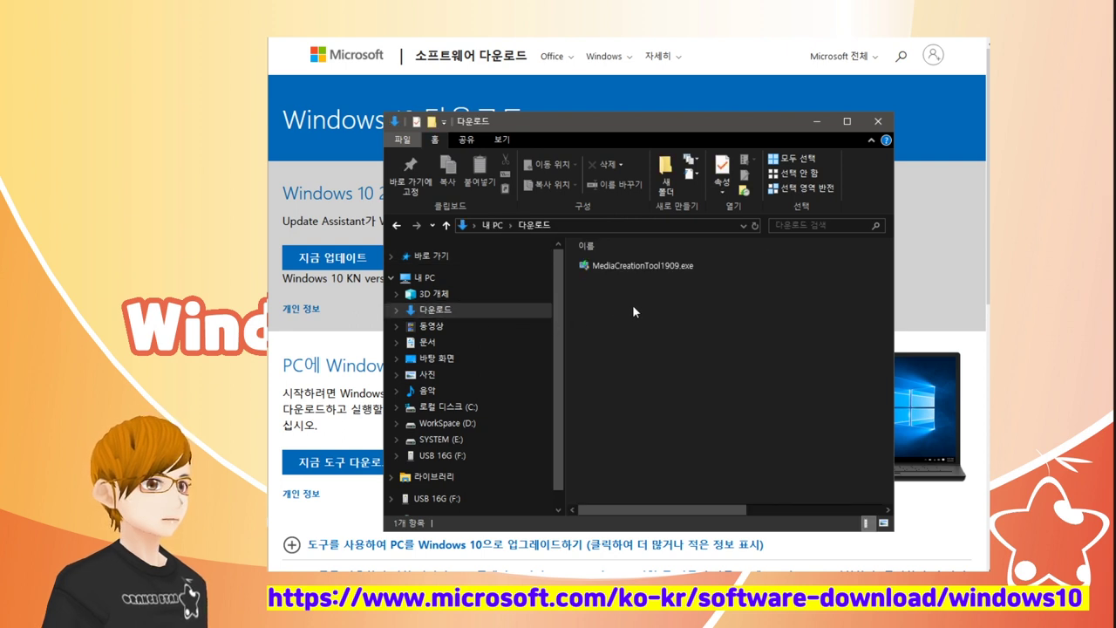
click(641, 268)
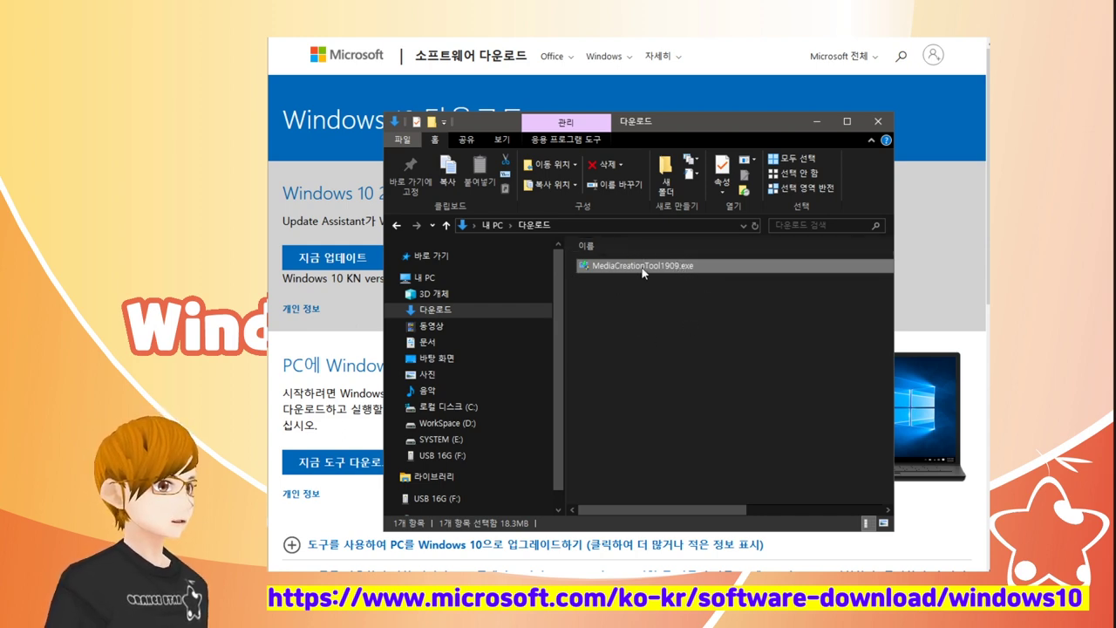
mouse_move(643, 272)
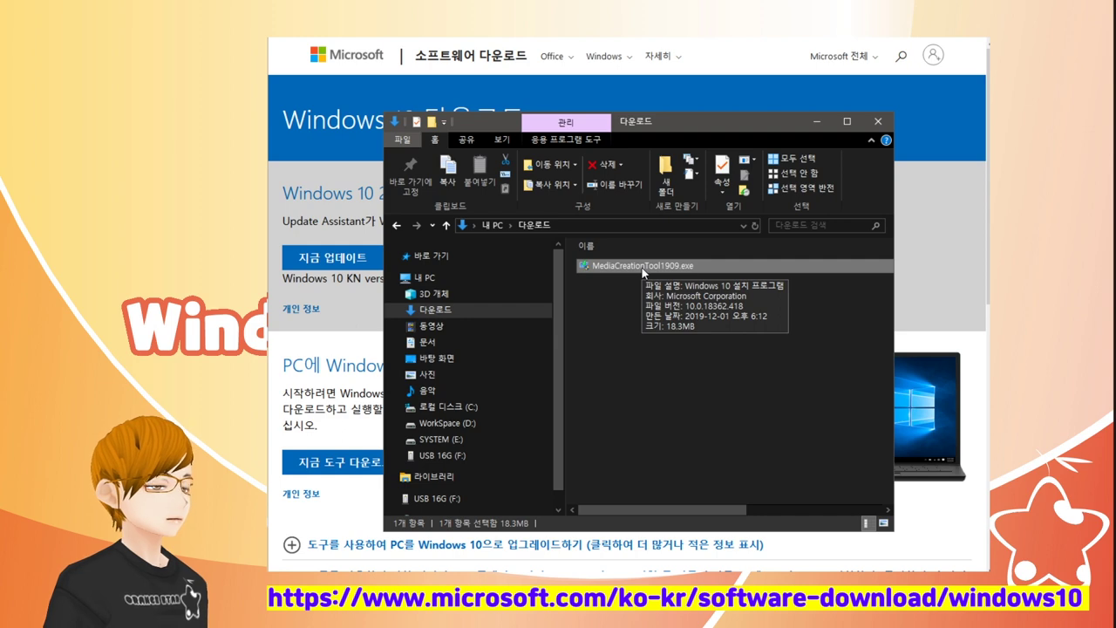
double_click(642, 268)
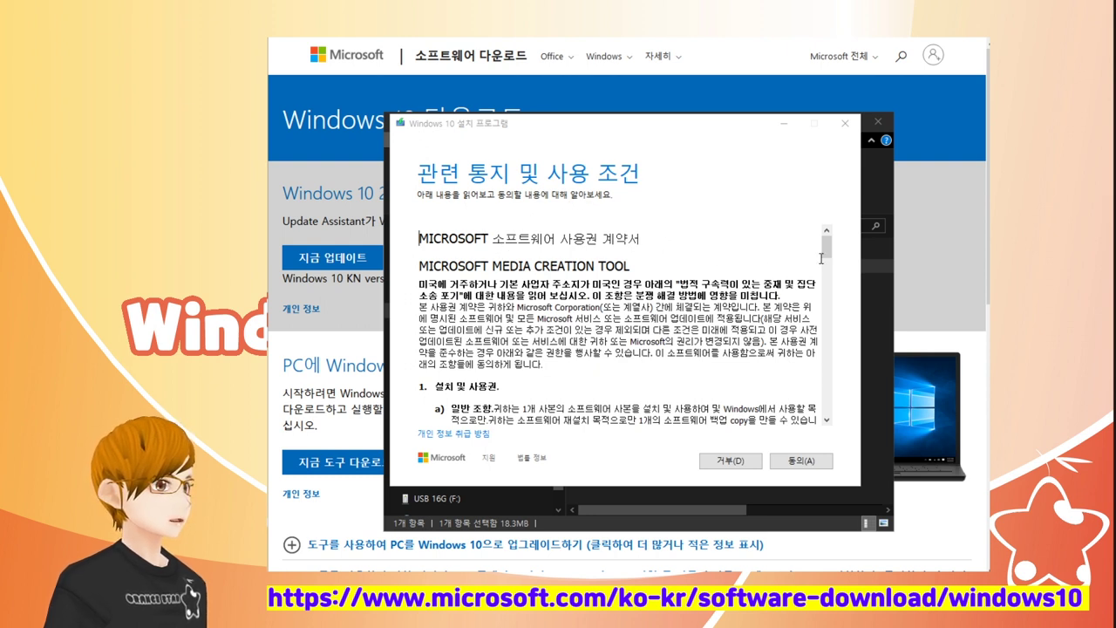
- Accept the licence terms and choose to create installation media for another PC instead of upgrading this one
drag(827, 255, 800, 468)
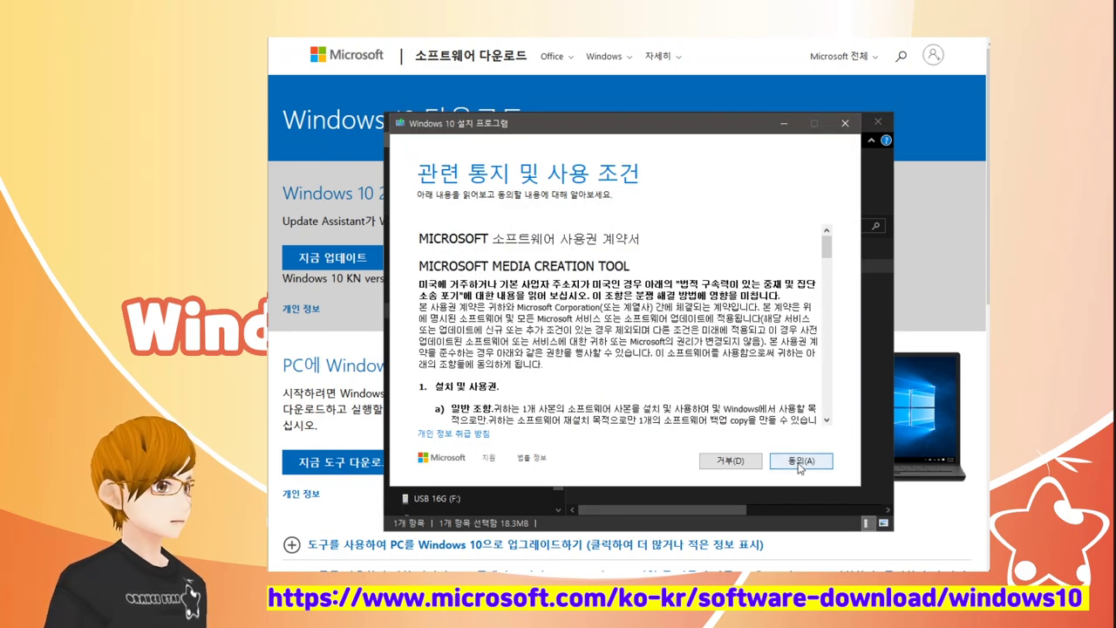
click(800, 461)
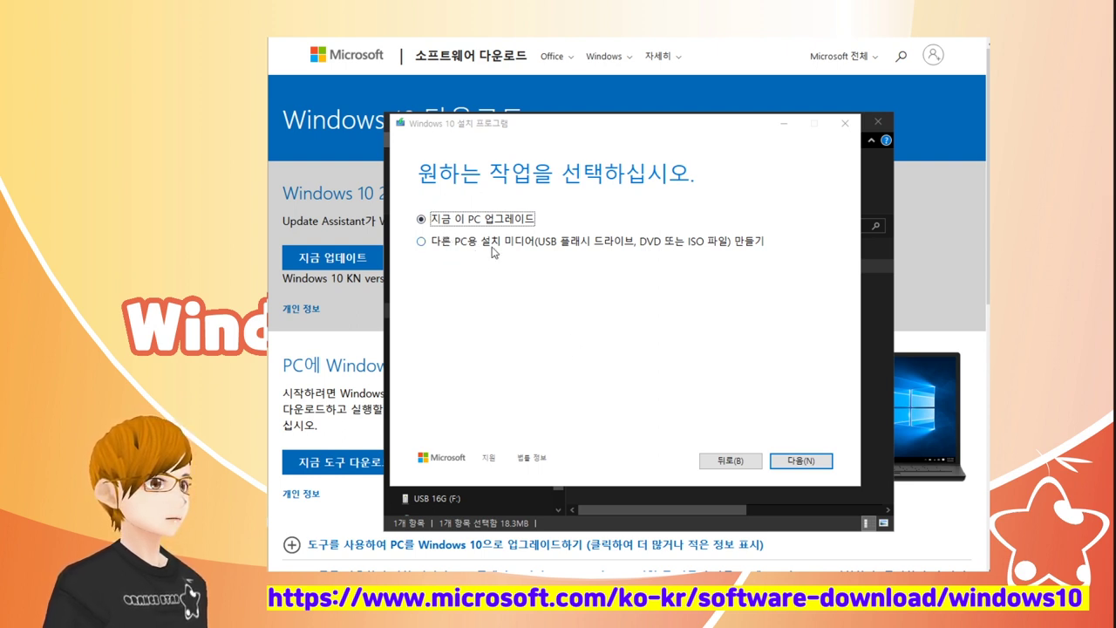
click(422, 244)
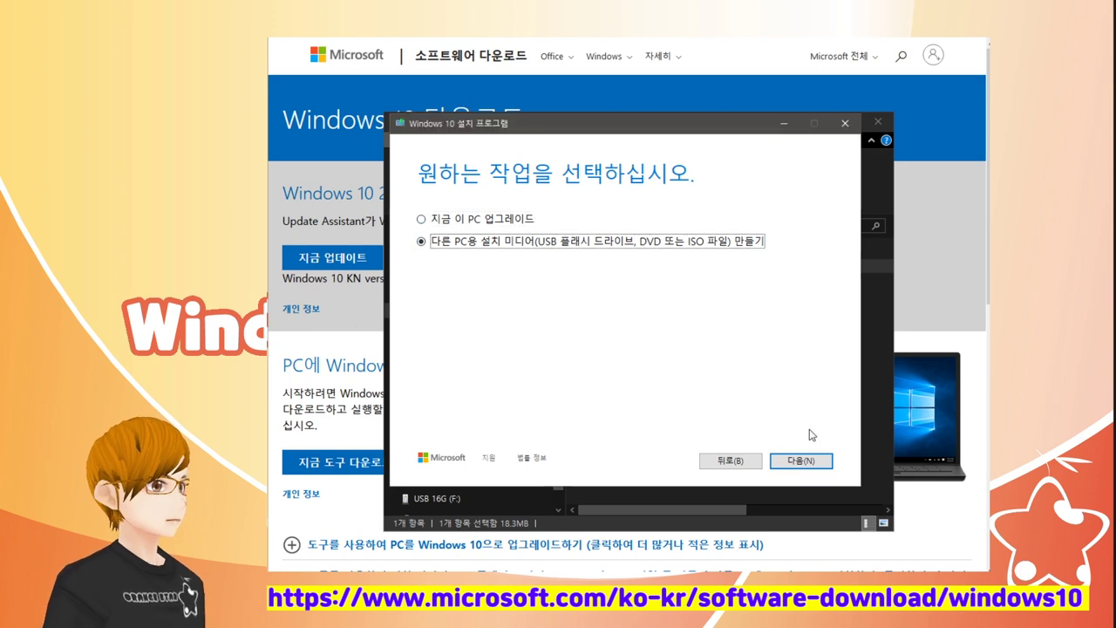
click(801, 462)
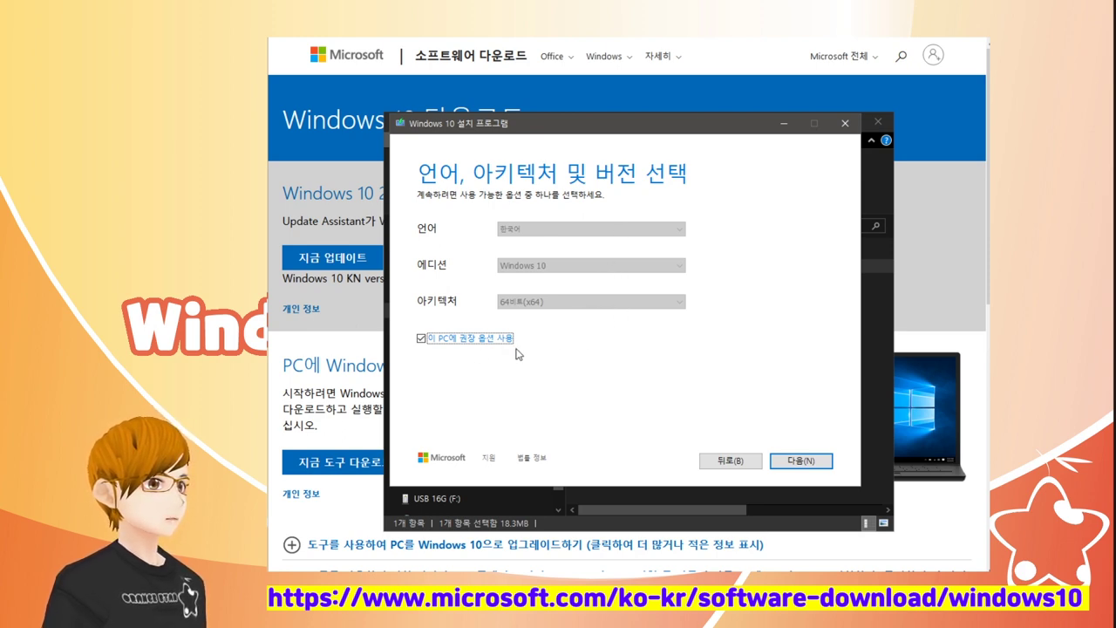
- Unlock the language, edition and architecture settings to examine the available languages and architectures, and restore the recommended options for this PC
click(422, 340)
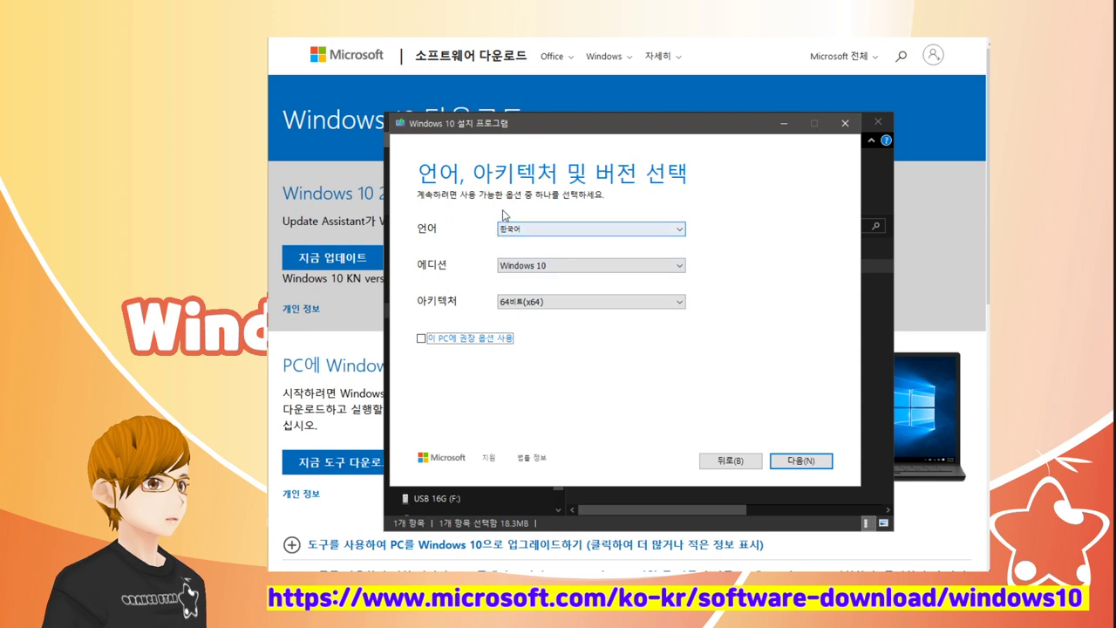
click(680, 230)
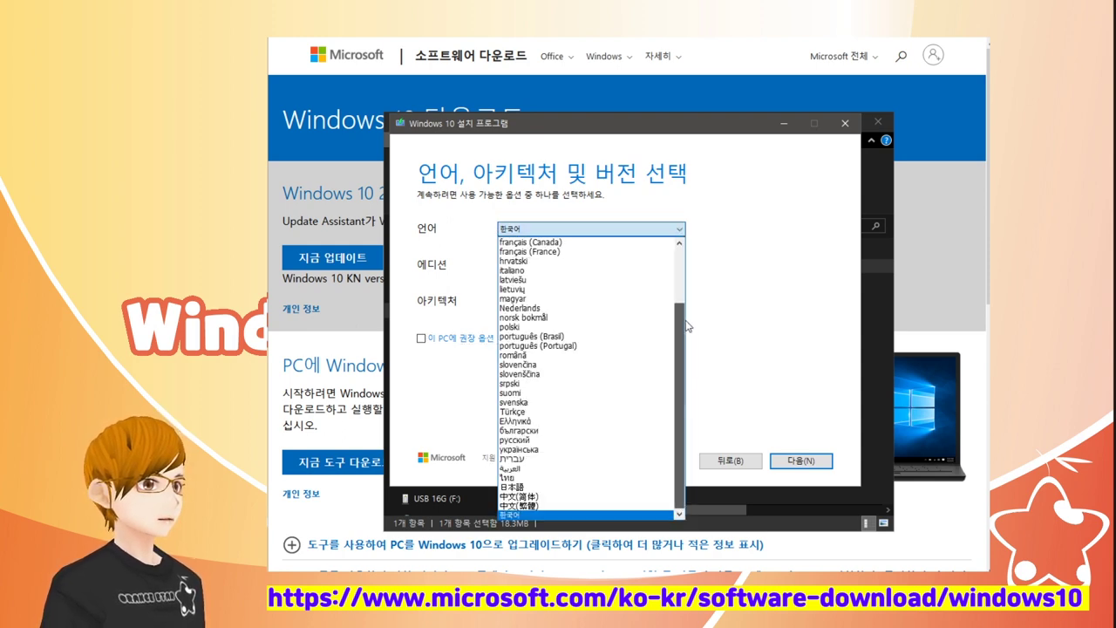
scroll(680, 230, up, 3)
click(680, 230)
click(615, 302)
click(592, 324)
click(589, 304)
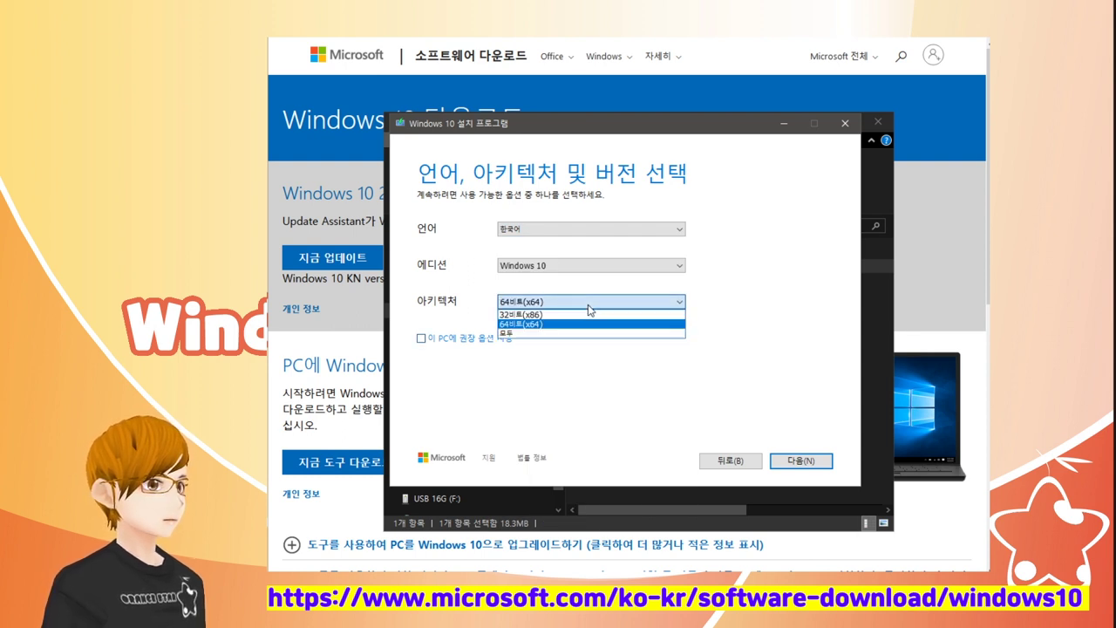
click(588, 305)
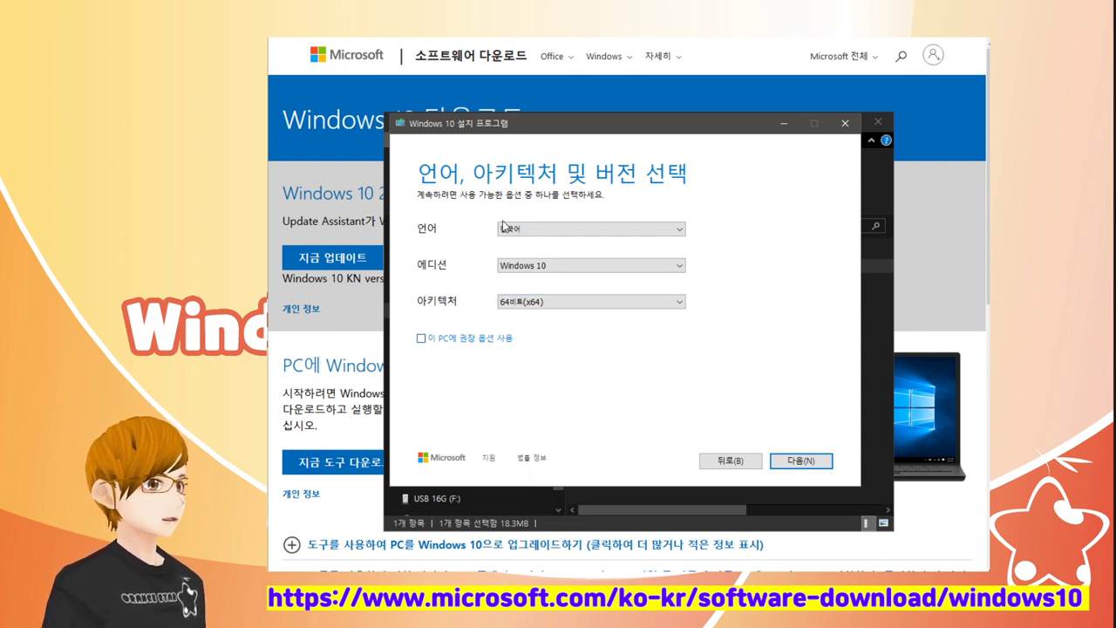
click(433, 340)
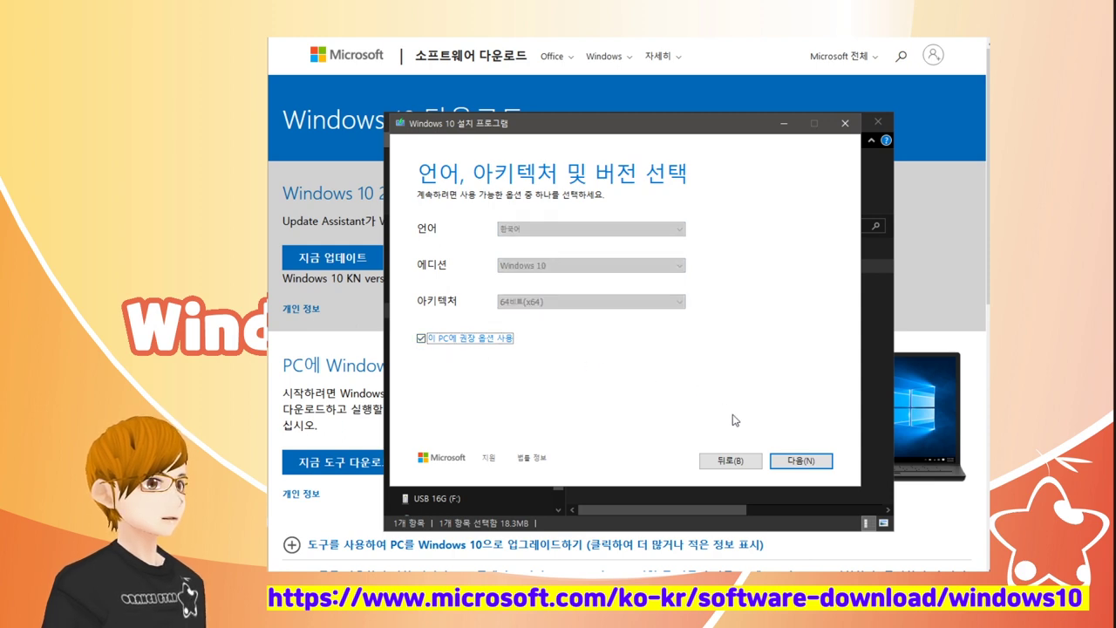
- Accept the recommended options, create the installation media on the USB flash drive F: (USB 16G), and finish the setup program
click(788, 463)
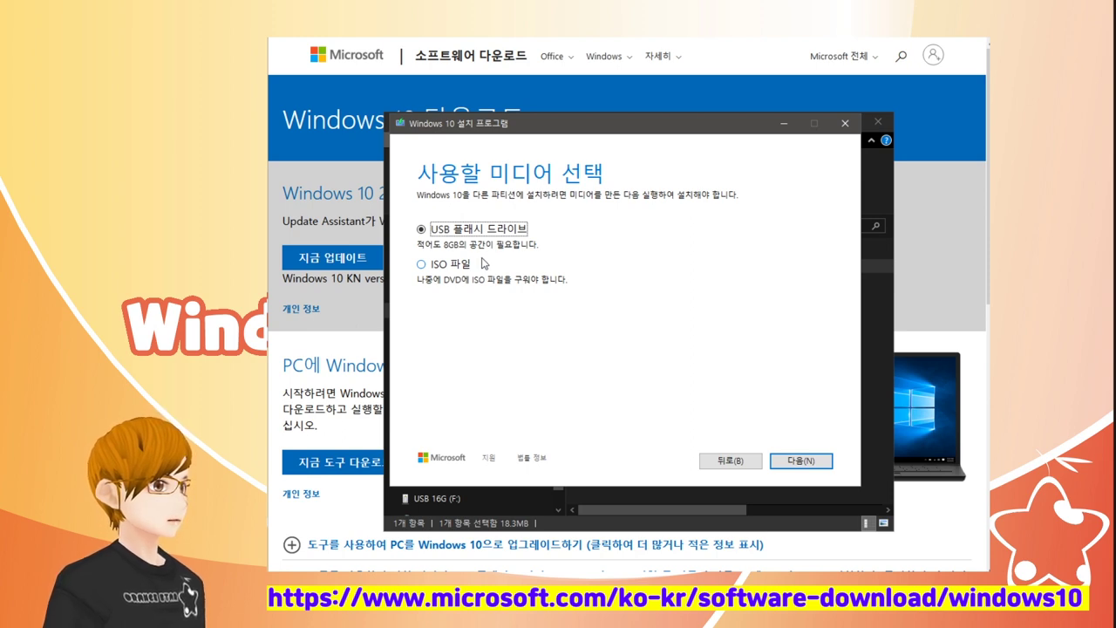
click(789, 462)
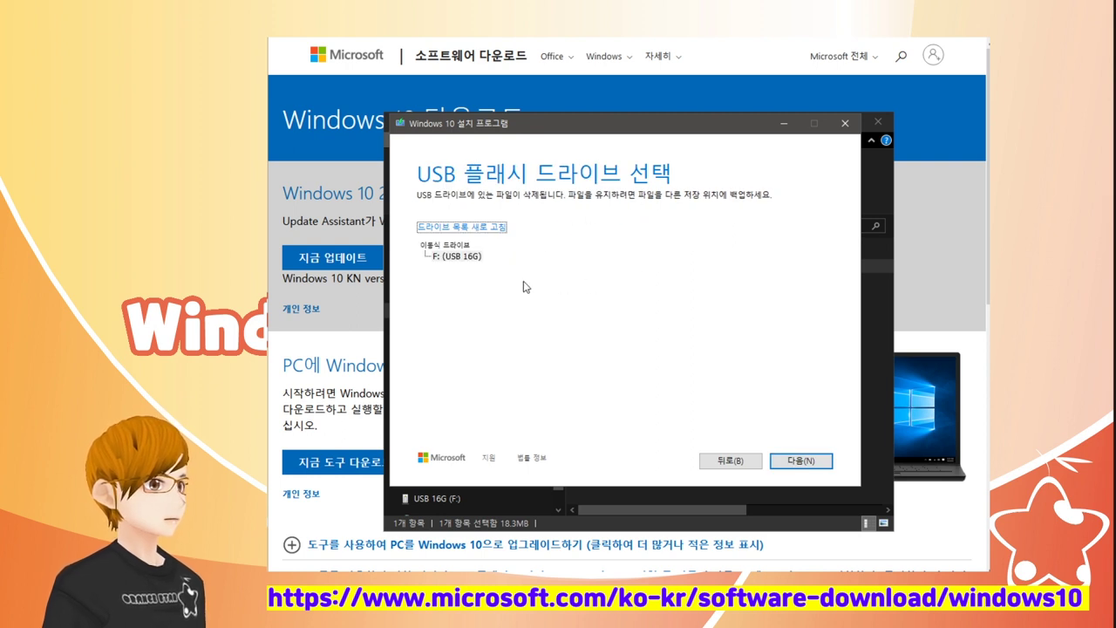
click(462, 258)
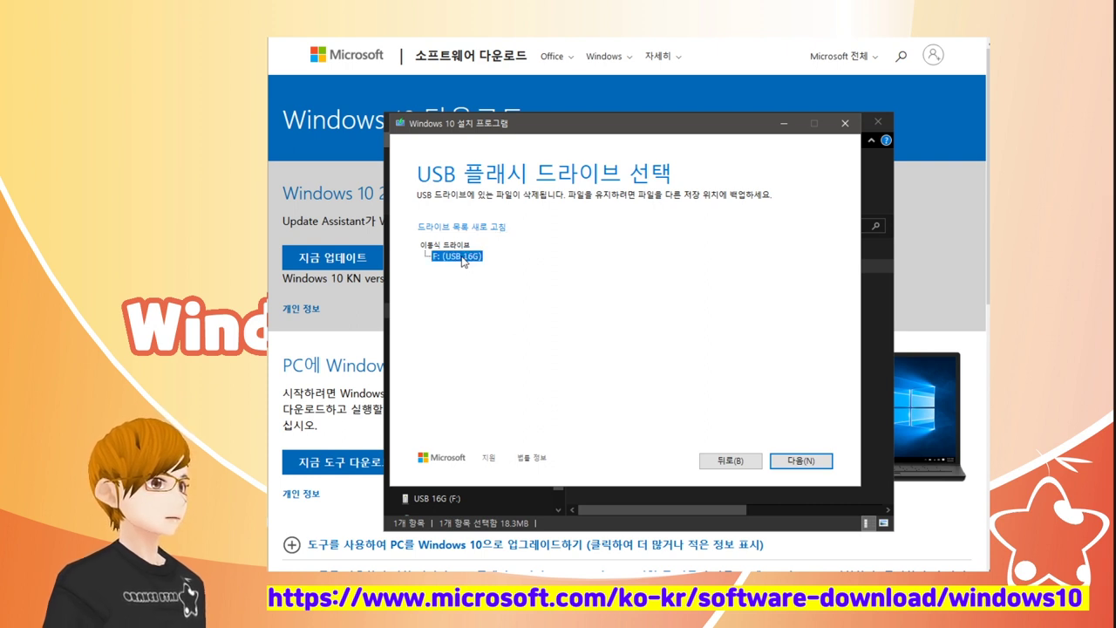
click(799, 460)
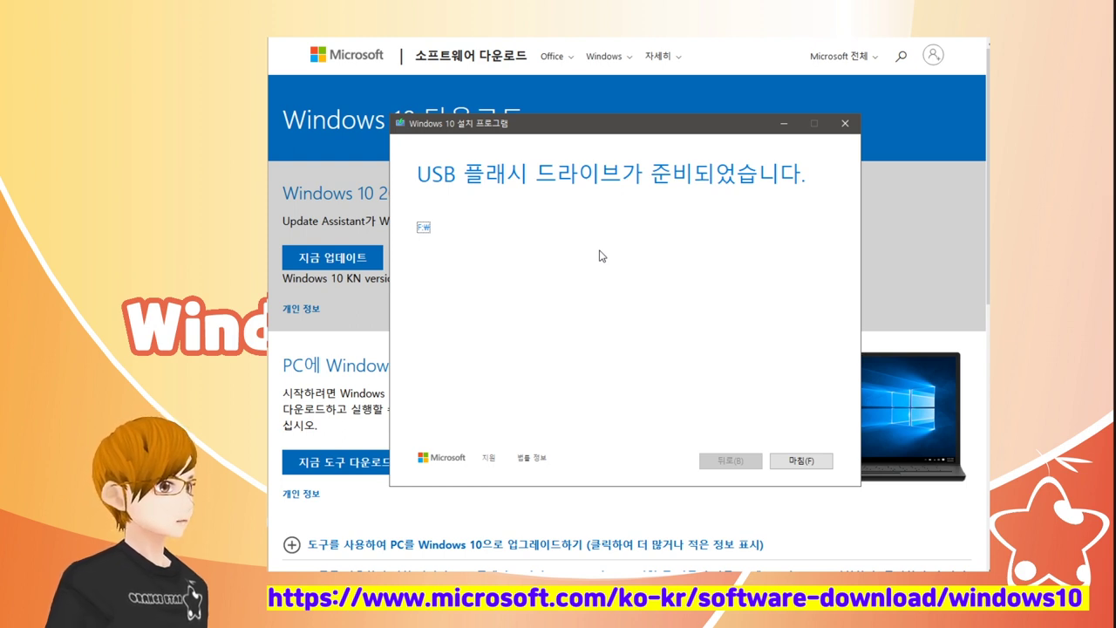
click(789, 464)
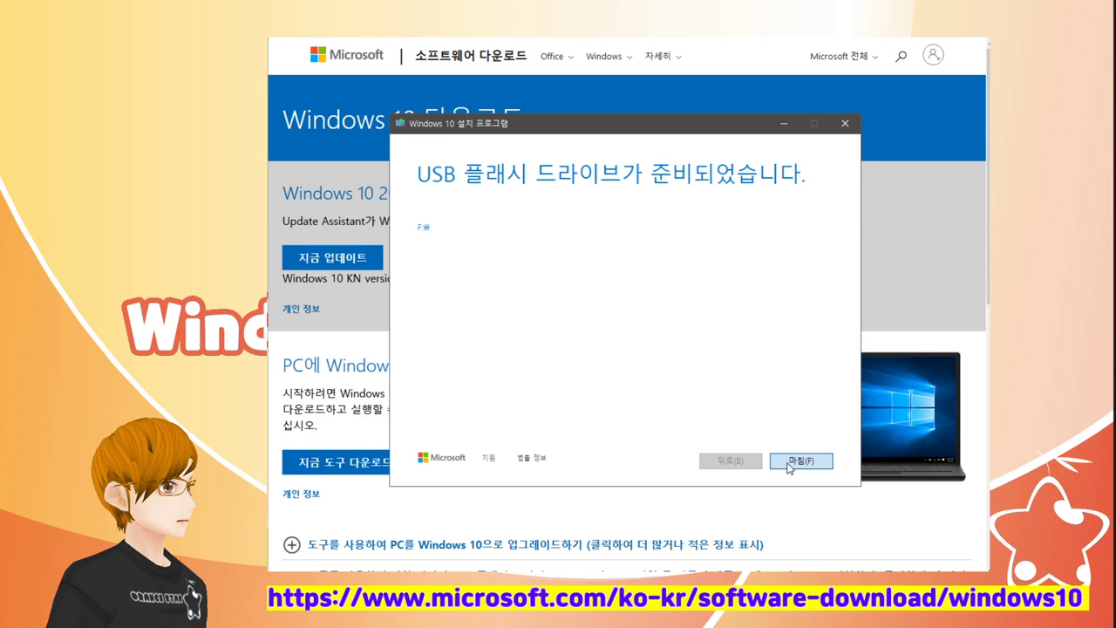
- Check the files on the ESD-USB (F:) drive in File Explorer and close the window
key(super+e)
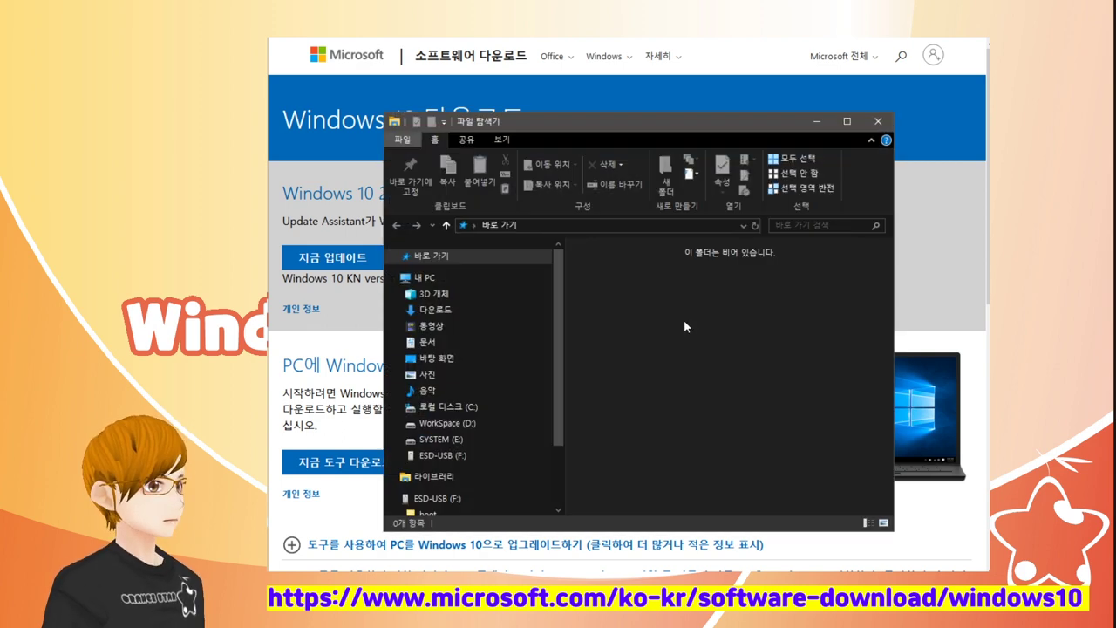
click(468, 455)
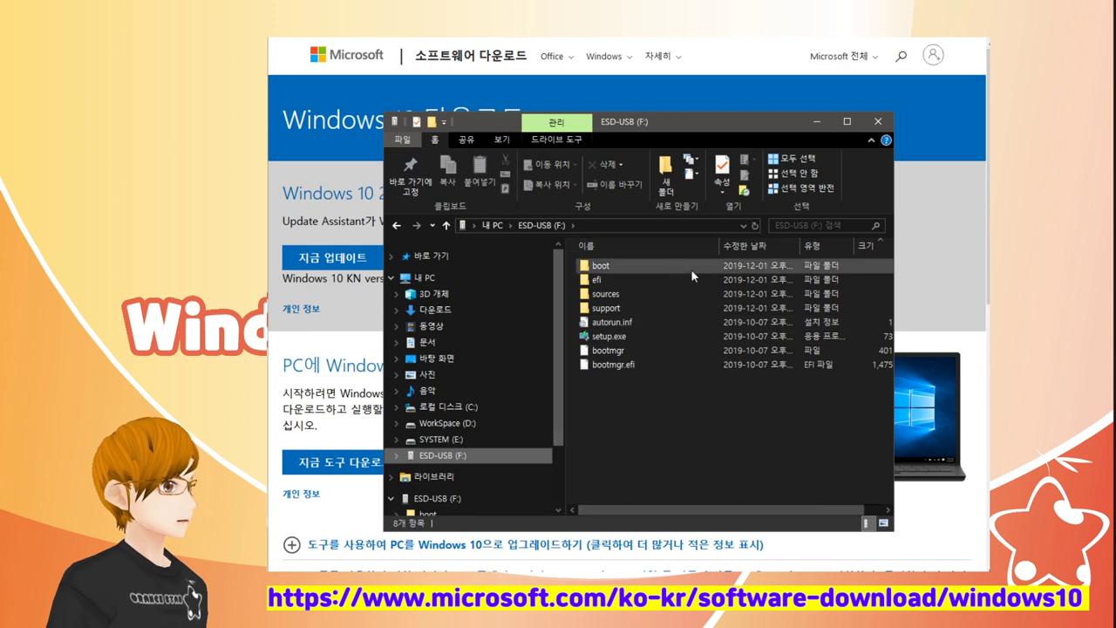
key(alt+F4)
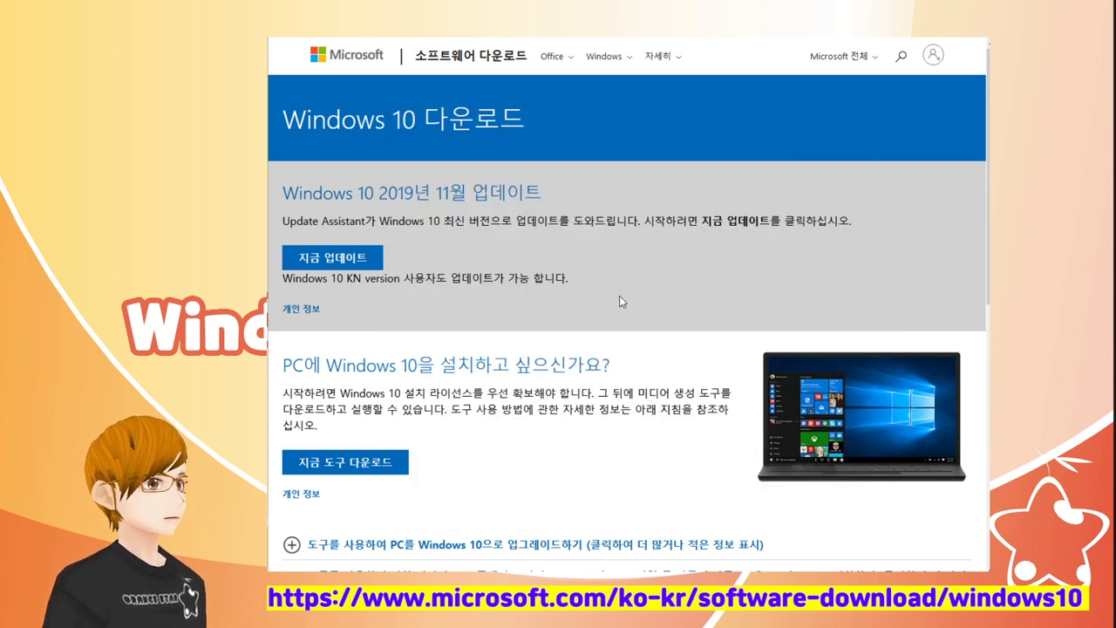